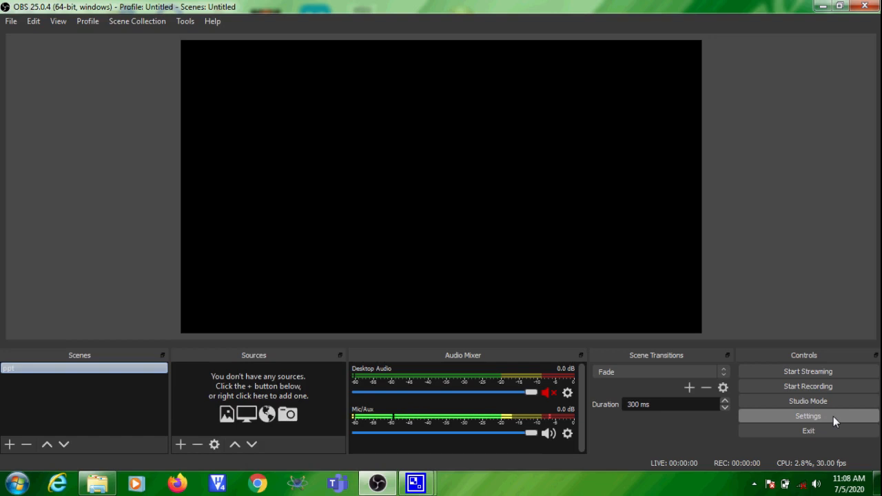
Step: Open the program settings and review the output and audio configuration
click(833, 416)
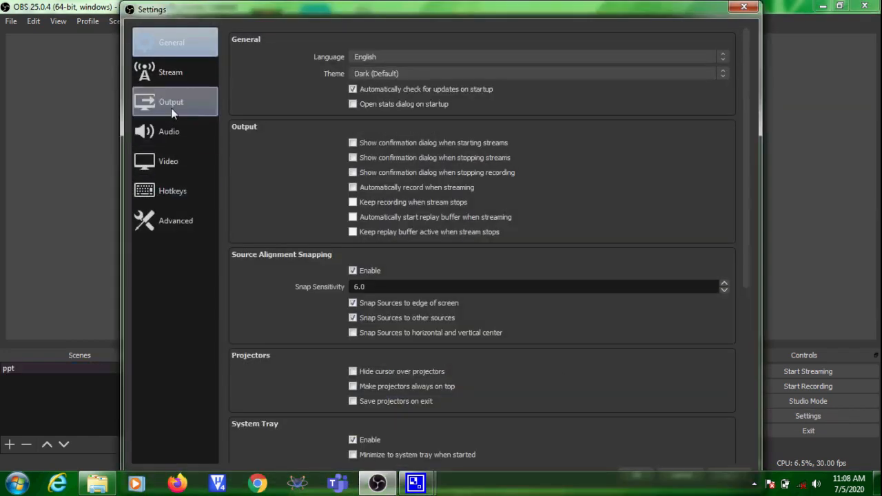
click(173, 112)
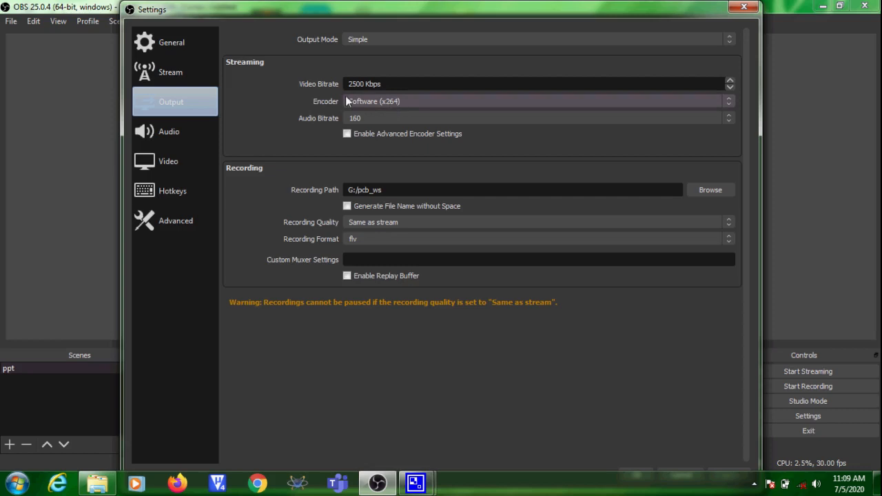
click(179, 131)
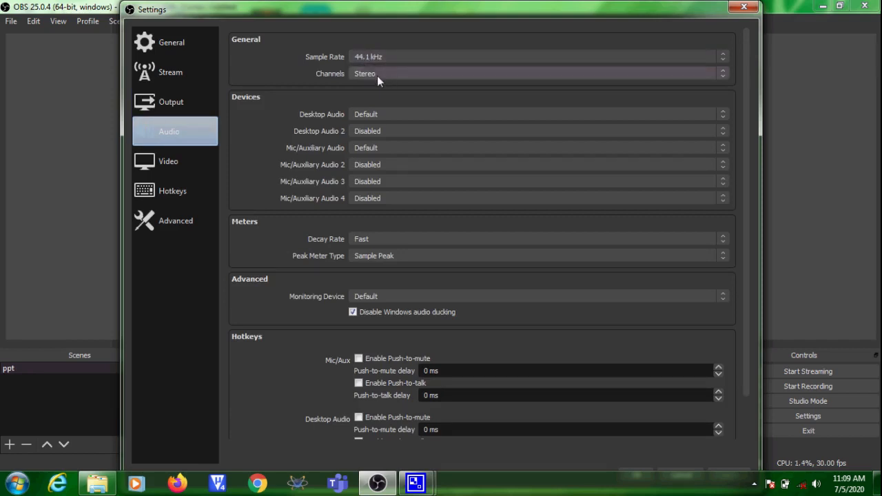
Step: Set the base canvas resolution to 1280x720 in the video settings
click(185, 161)
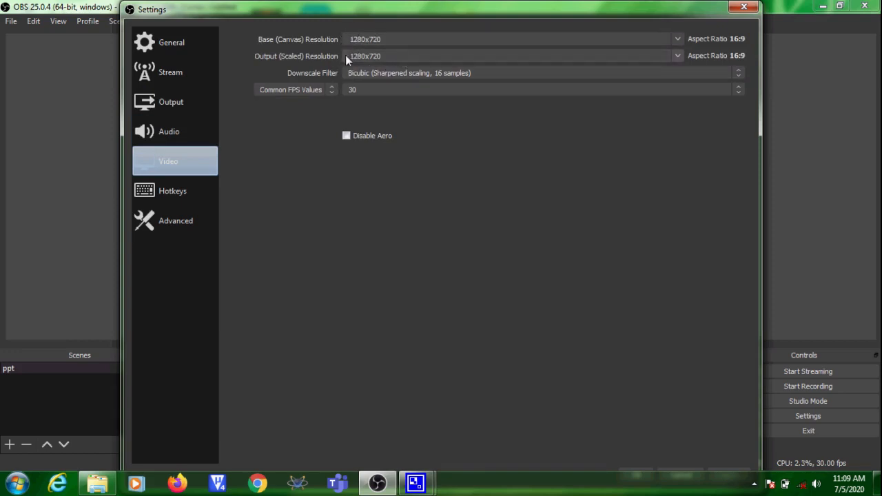
click(676, 39)
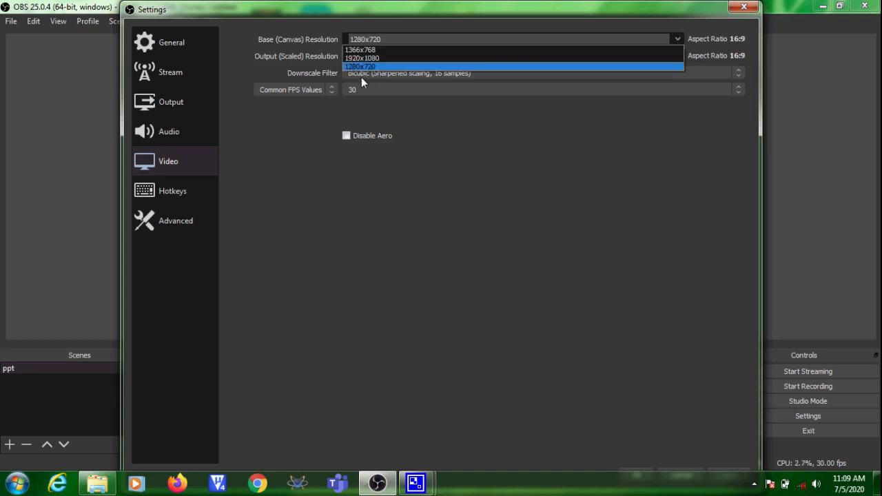
click(361, 65)
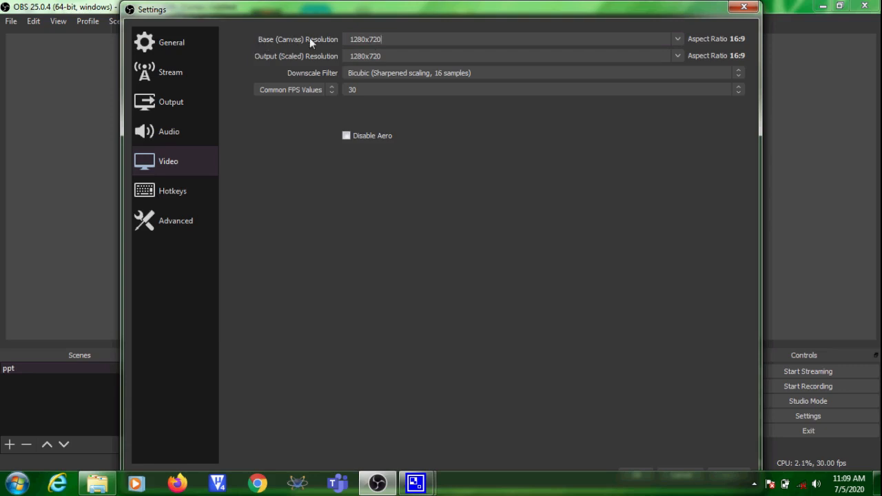
click(398, 38)
Step: Set the Start Recording hotkey to Alt + T and save the settings
click(179, 193)
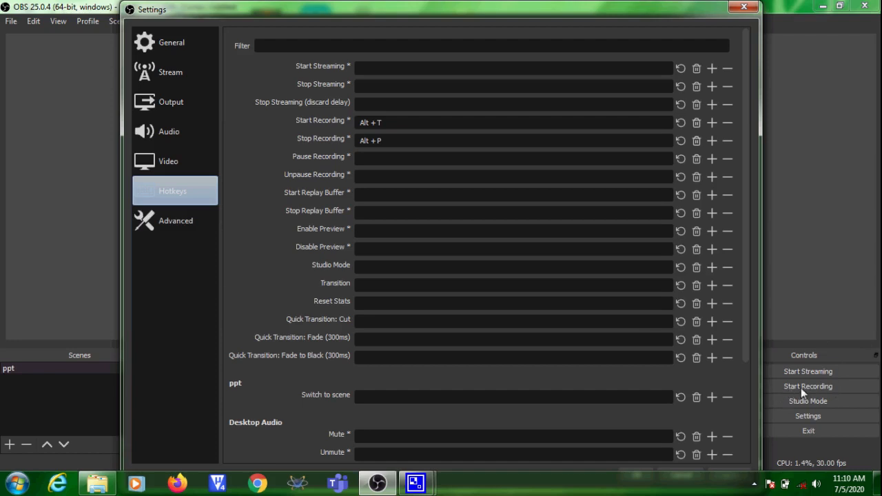
drag(645, 19, 626, 20)
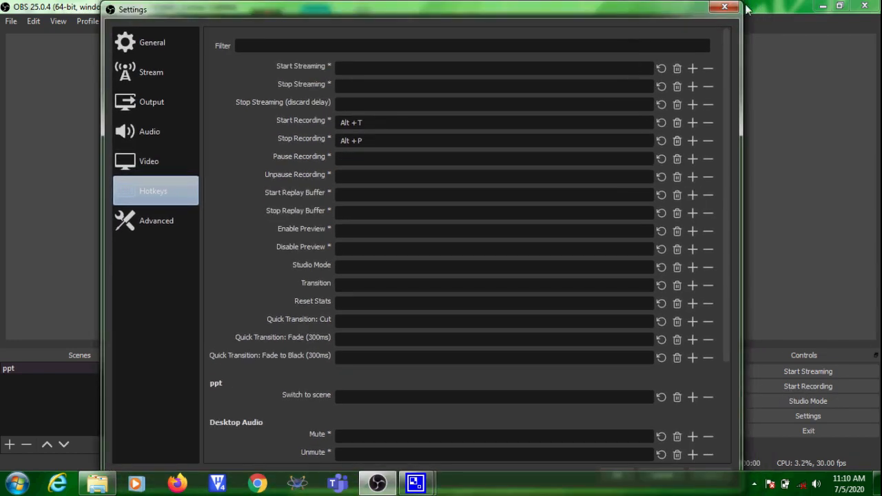
drag(741, 3, 570, 27)
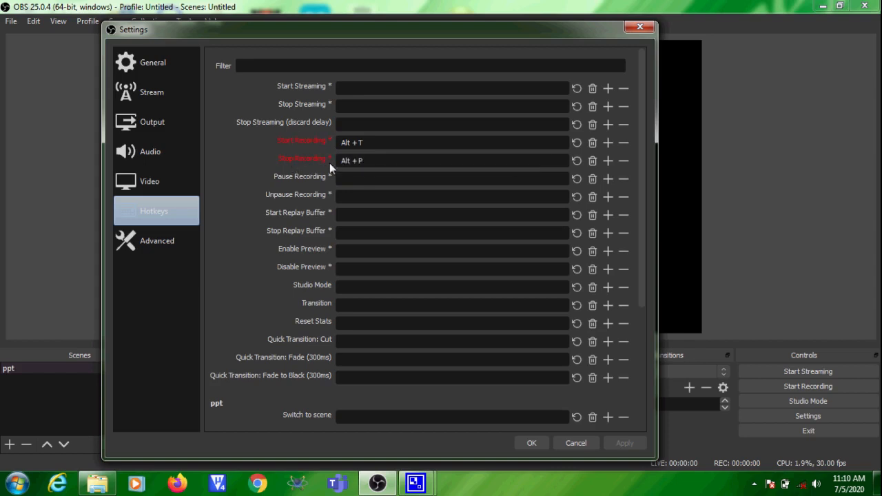
click(370, 143)
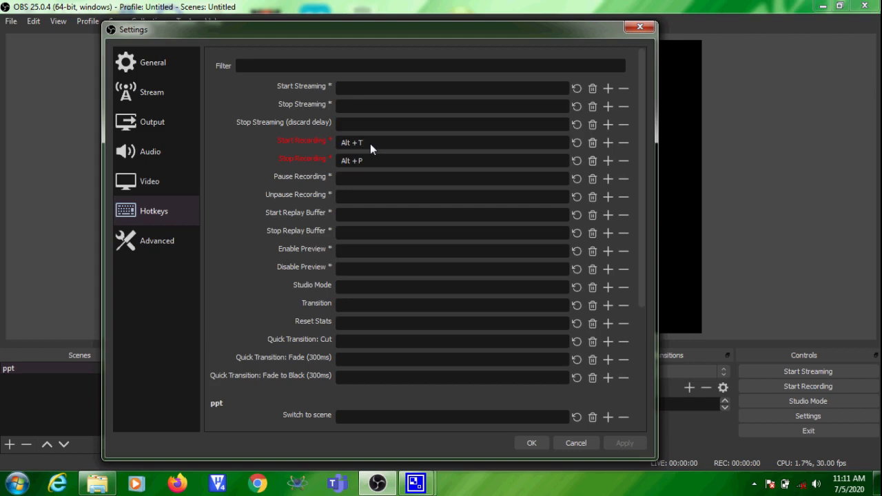
key(alt)
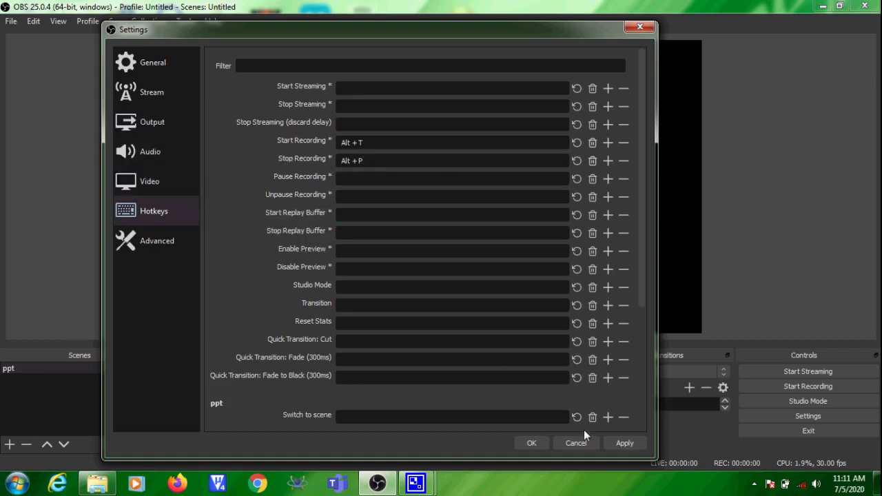
click(531, 443)
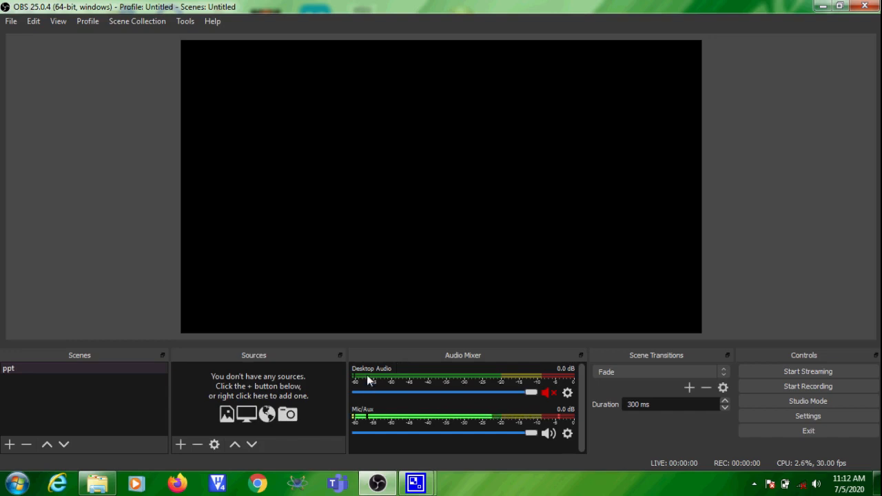
Step: Toggle the mute state of the Desktop Audio and Mic/Aux channels and switch each one back
click(548, 392)
click(549, 392)
click(548, 433)
click(550, 434)
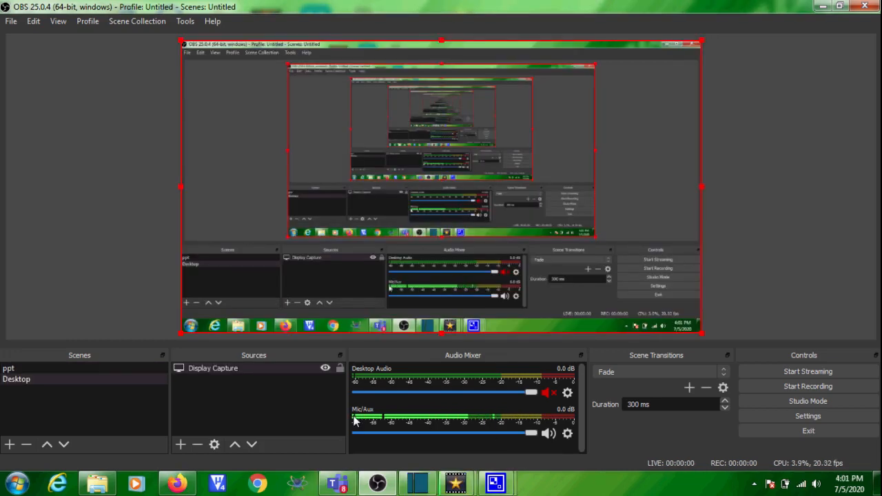
Step: Add a Gain filter to the Mic/Aux channel and raise its gain above 0 dB
click(567, 434)
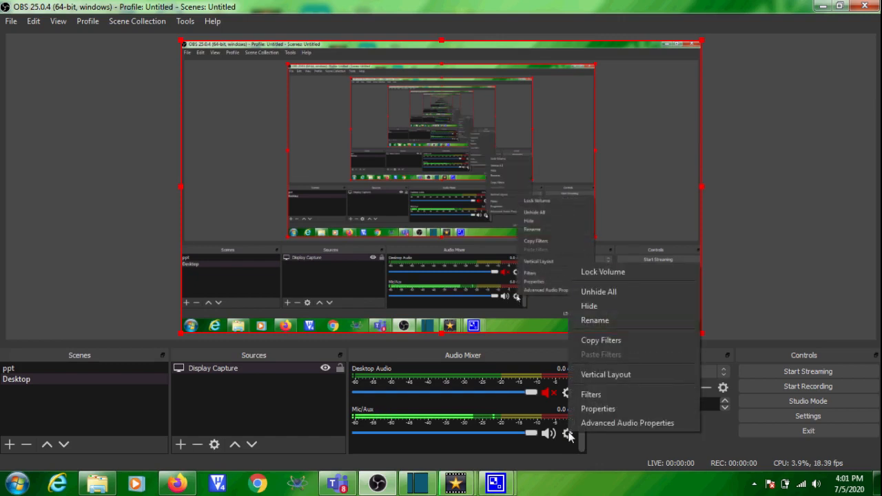
click(611, 396)
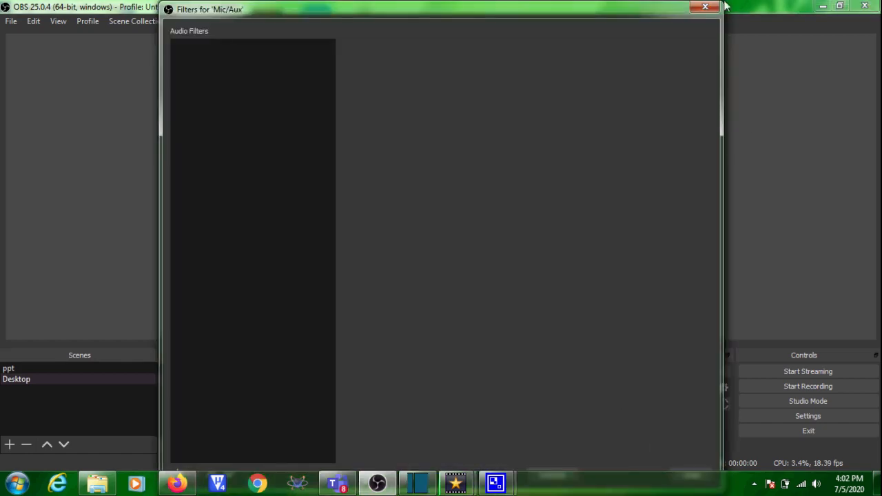
drag(721, 1, 634, 101)
drag(489, 115, 502, 62)
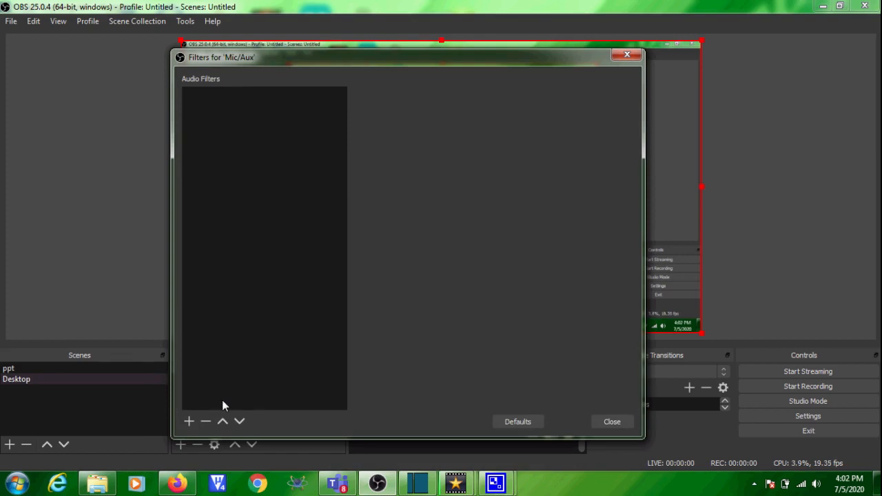
click(190, 422)
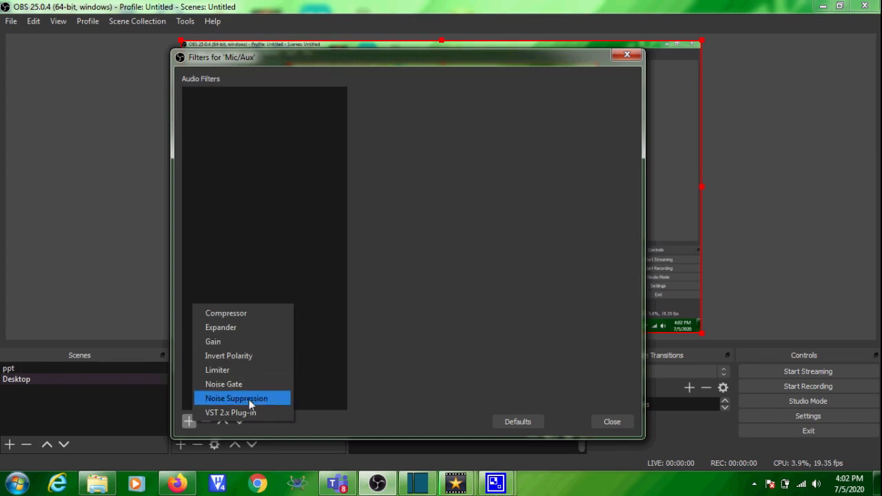
click(240, 343)
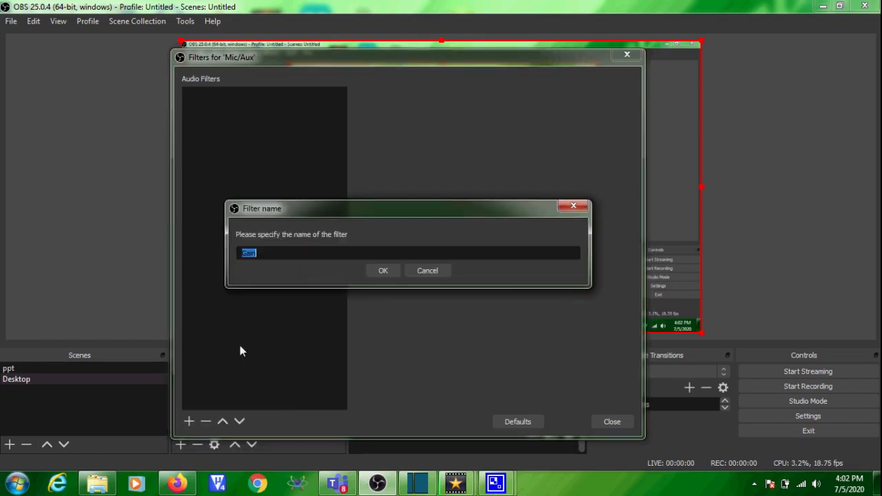
click(374, 272)
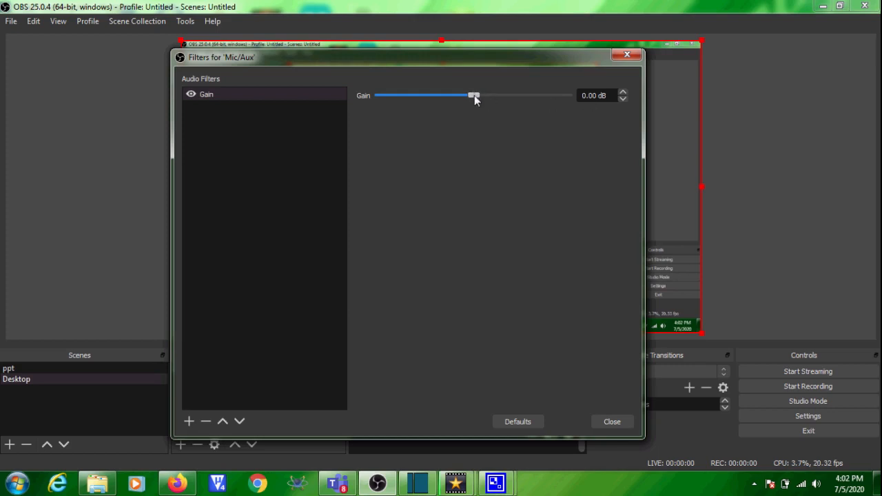
drag(477, 96, 507, 100)
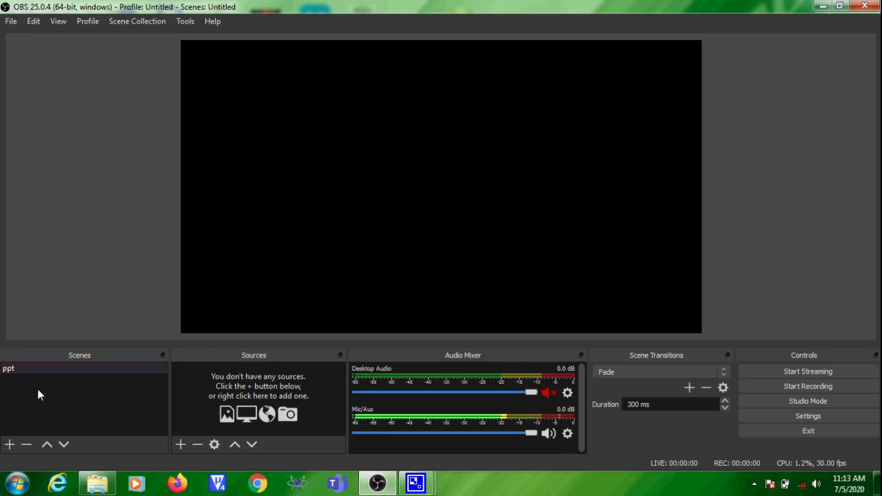
Step: Add a new scene named Desktop
click(9, 446)
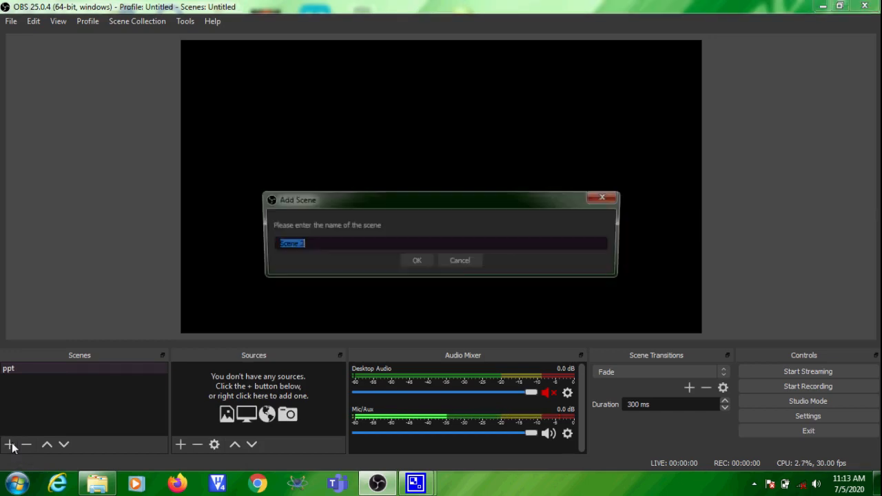
text(D)
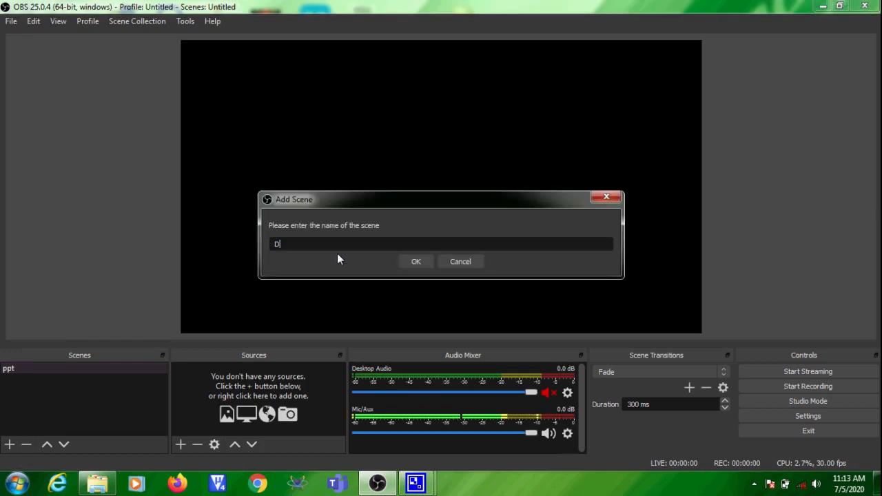
text(esktop)
click(409, 262)
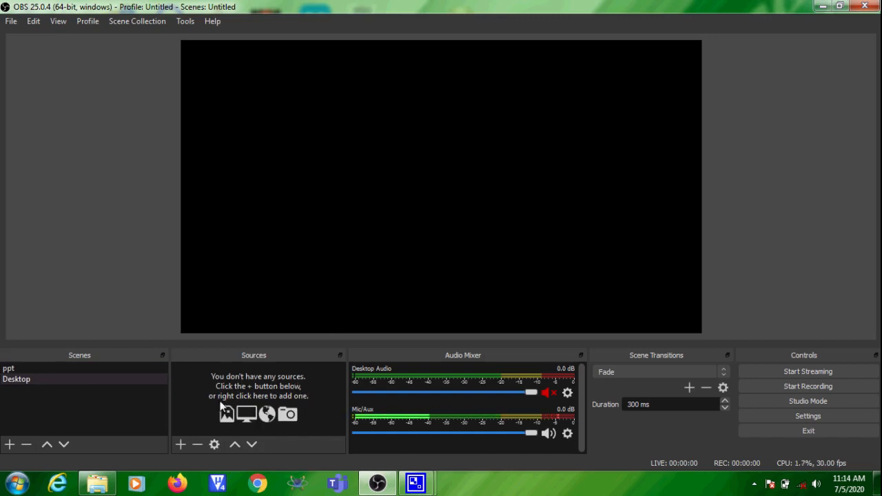
Step: Add a new Display Capture source for Display 1 (Primary Monitor) to the Desktop scene
click(181, 446)
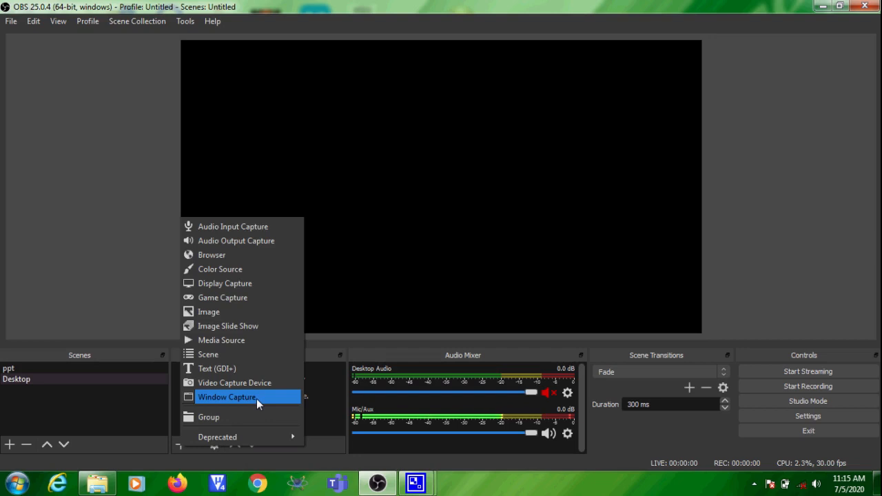
click(256, 284)
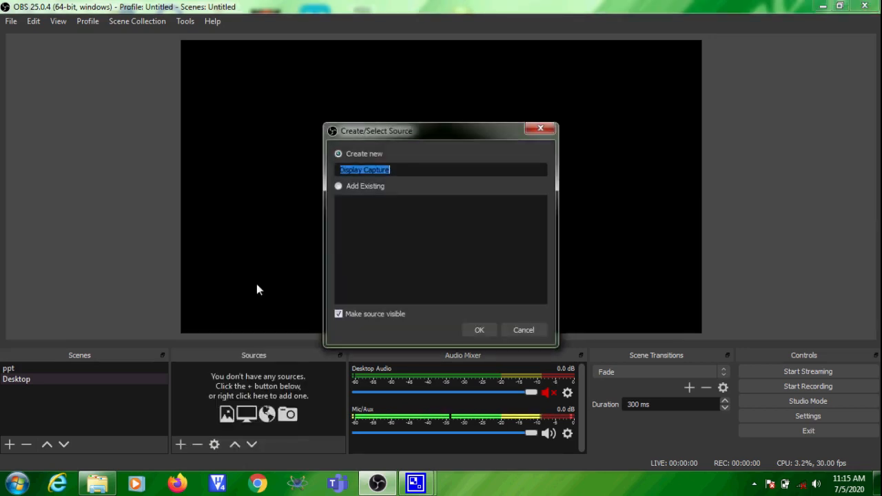
click(482, 330)
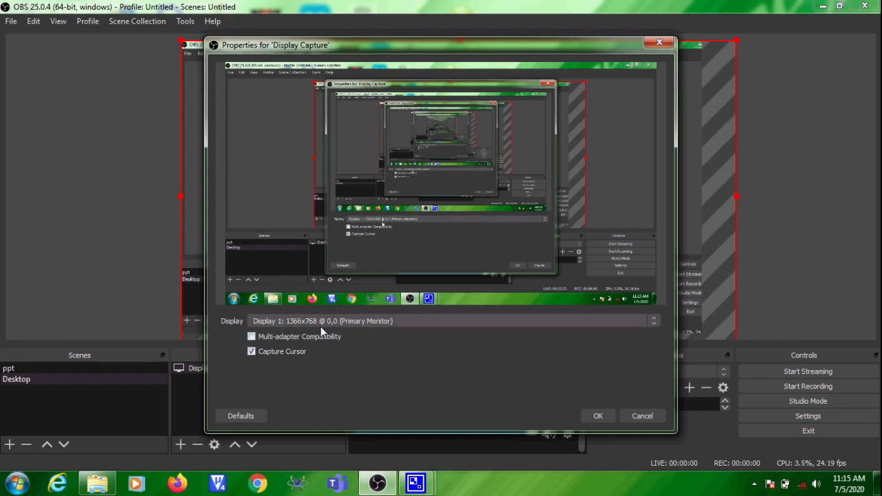
click(601, 415)
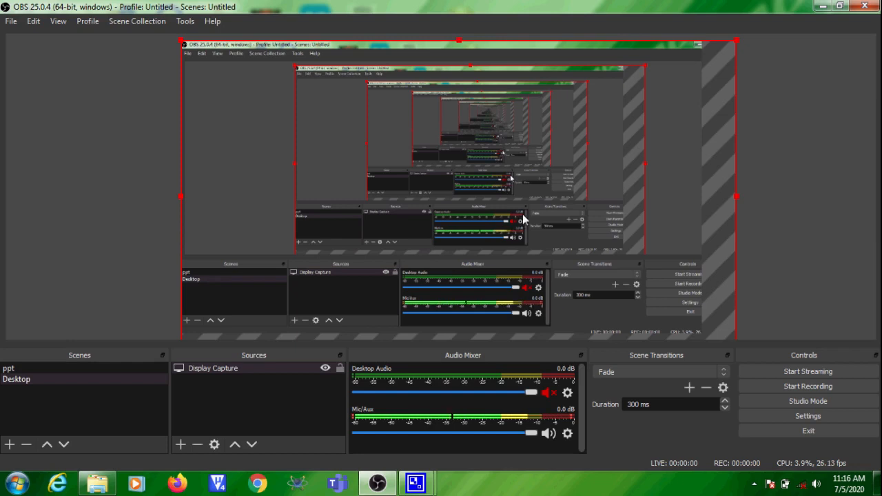
Step: Transform the Display Capture source in the preview to fit the screen
right_click(523, 219)
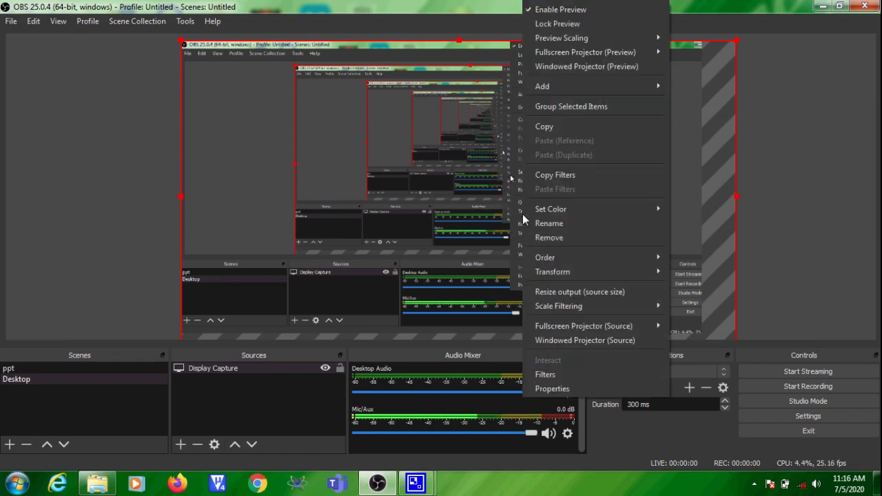
mouse_move(650, 280)
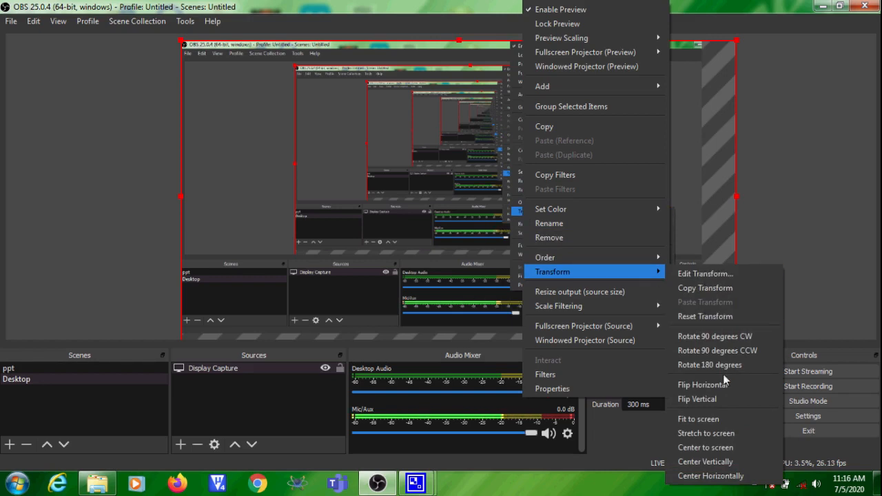
click(742, 418)
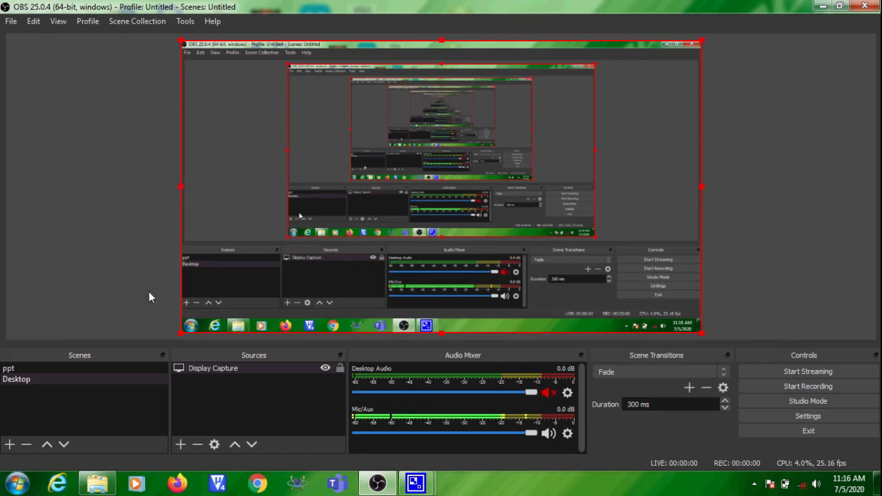
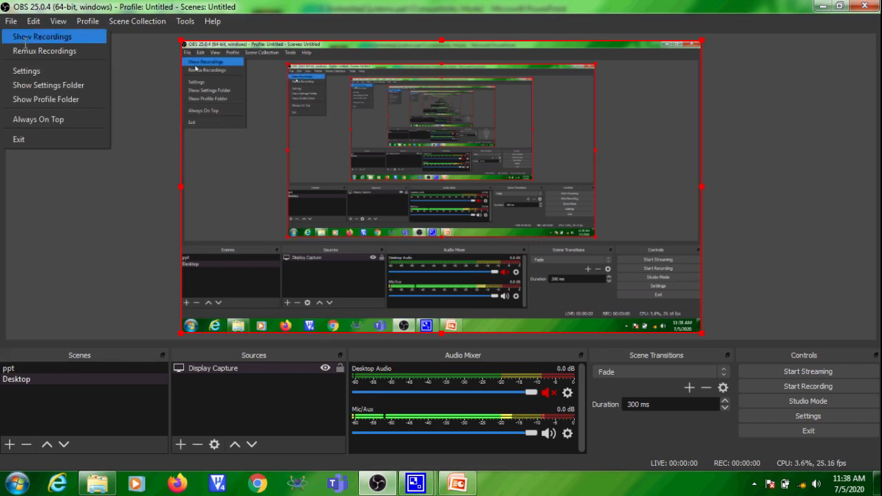
click(25, 40)
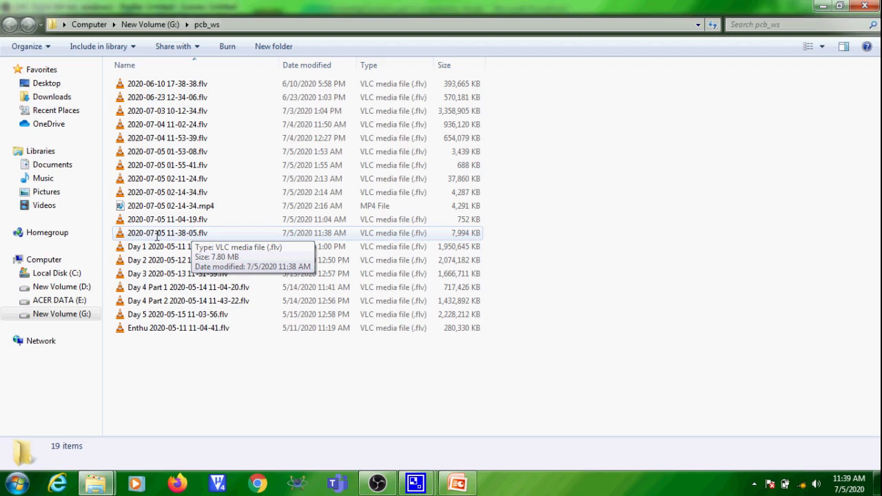
click(194, 236)
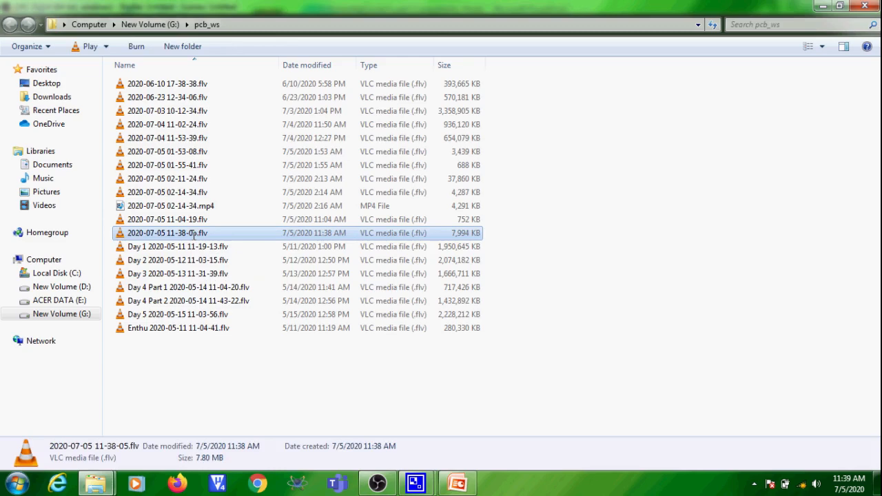
double_click(193, 236)
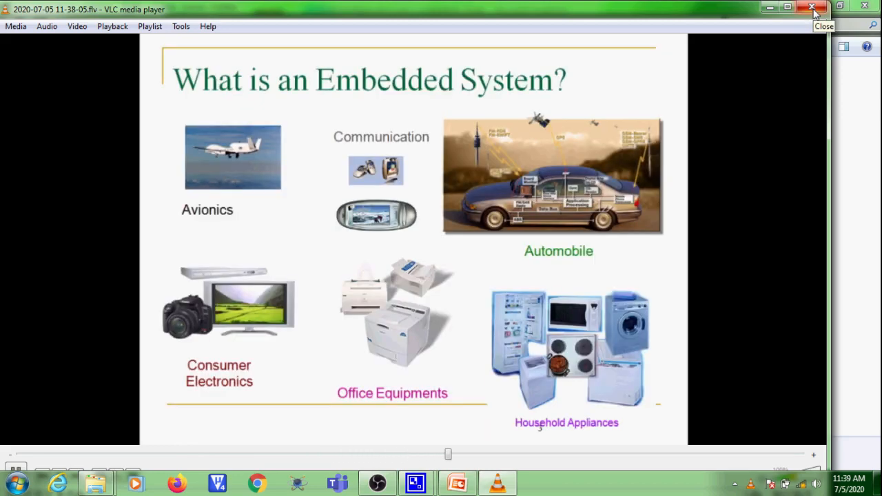
click(813, 9)
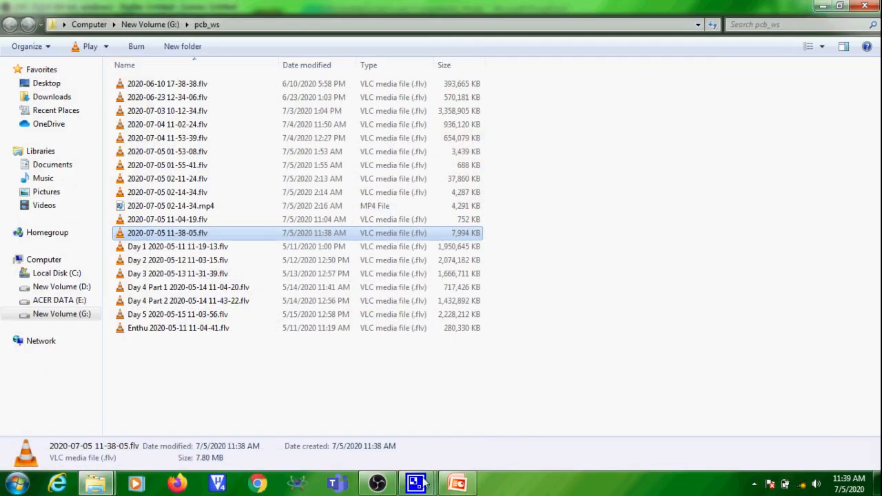
Step: Switch to OBS and make a short test recording of the Desktop scene
click(378, 483)
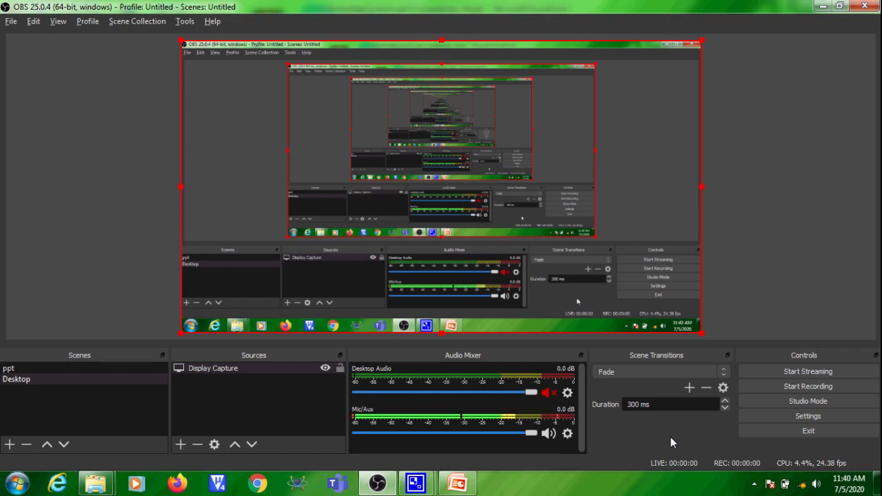
key(alt+t)
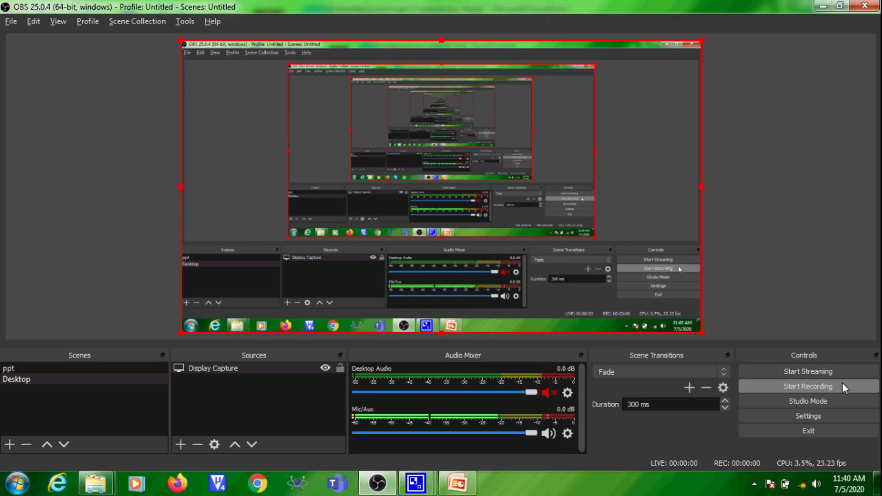
click(12, 25)
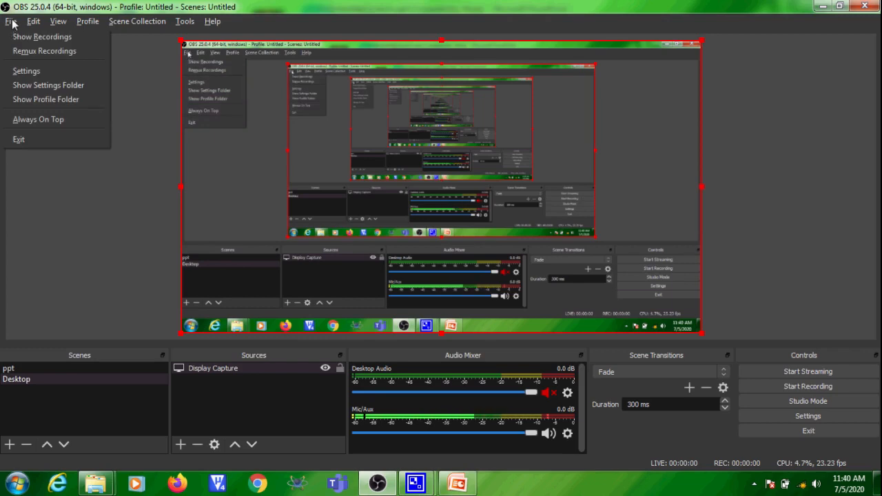
click(24, 38)
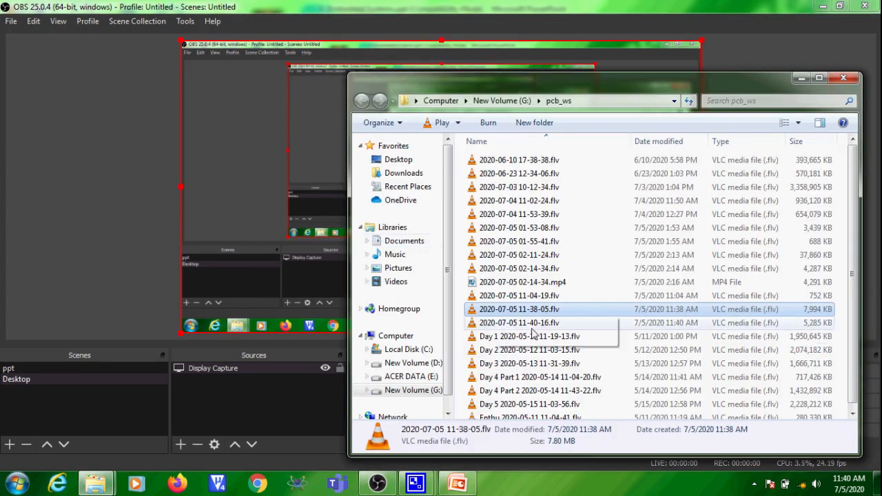
click(548, 324)
double_click(549, 325)
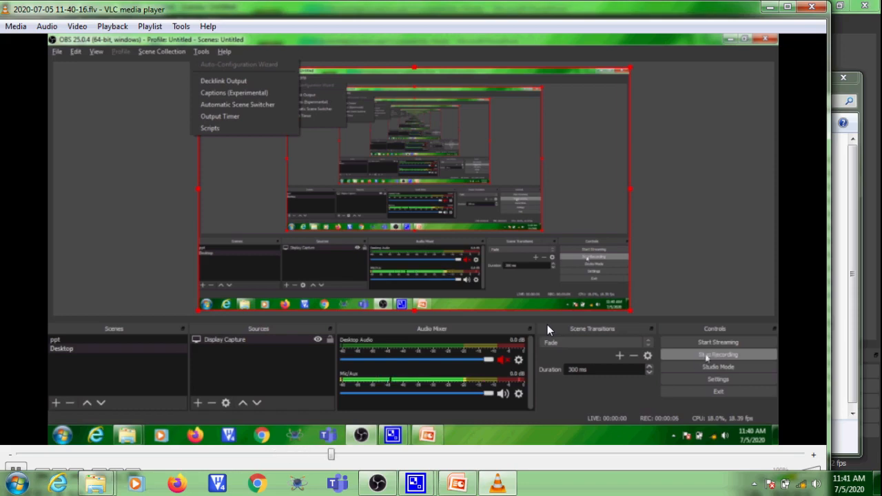
click(812, 7)
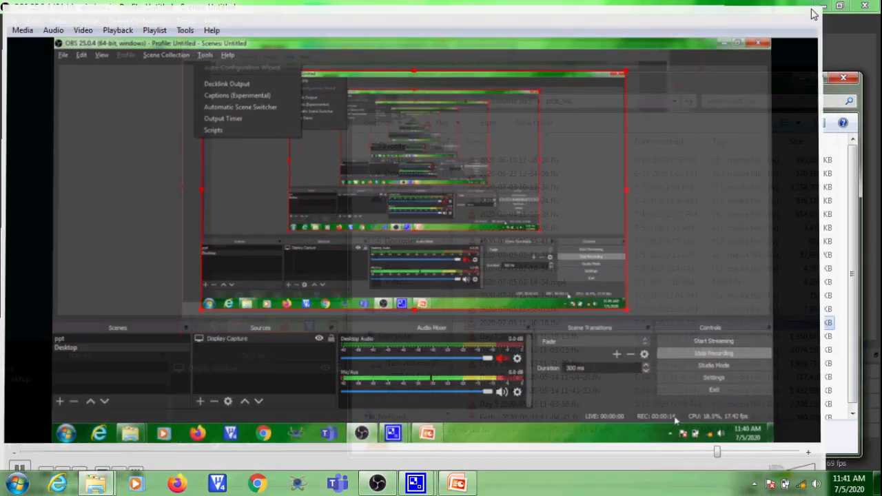
click(844, 78)
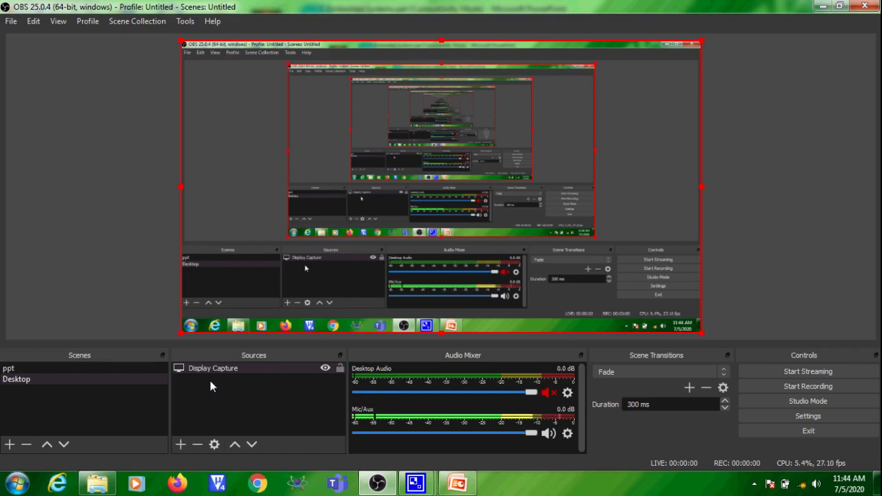
click(15, 23)
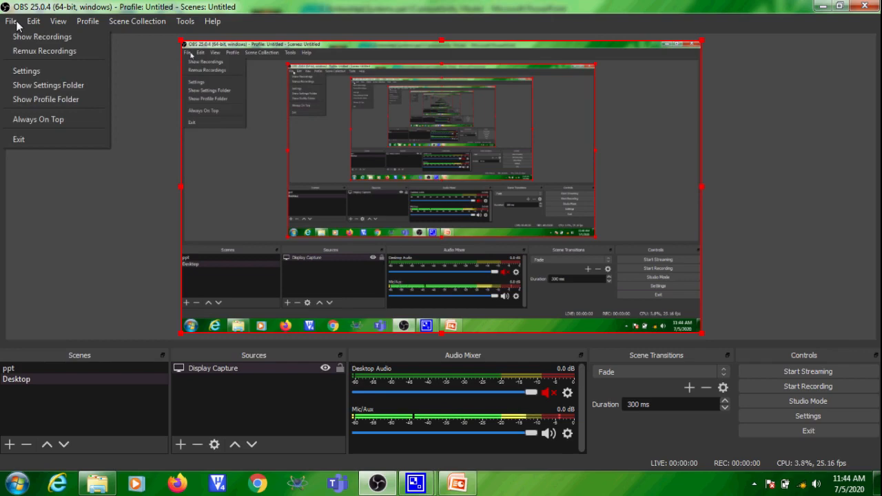
click(55, 50)
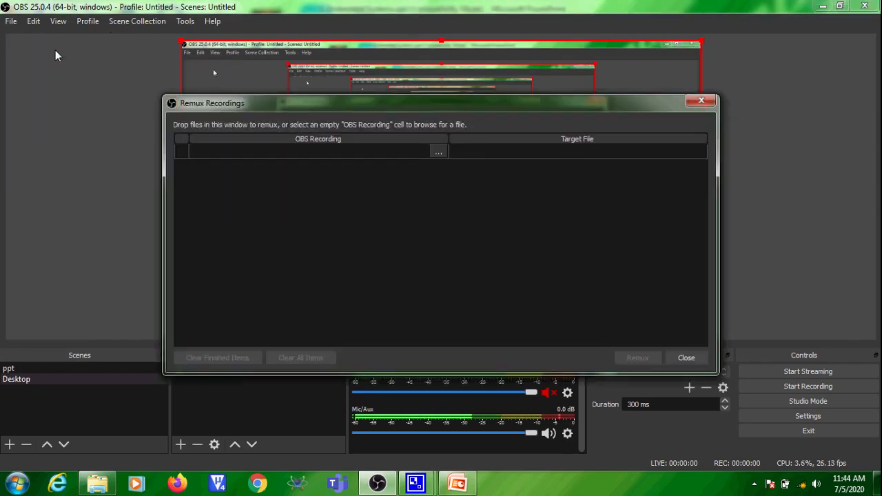
click(444, 156)
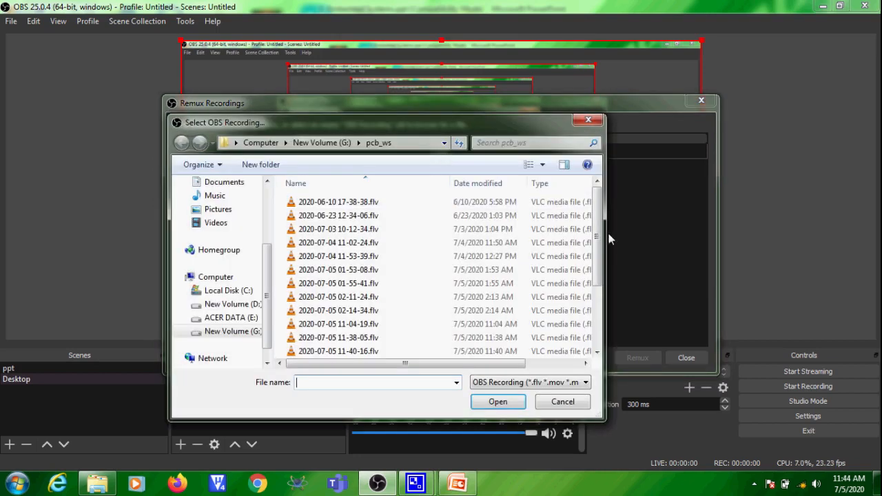
drag(598, 235, 601, 293)
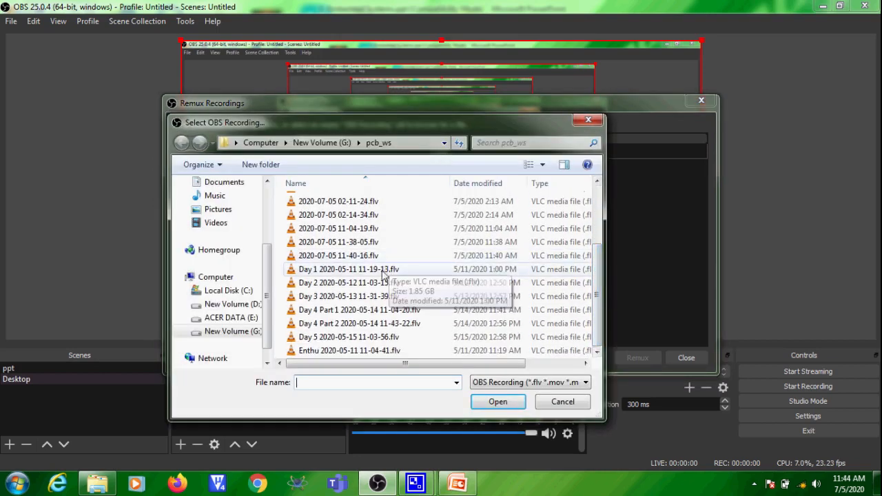
click(362, 260)
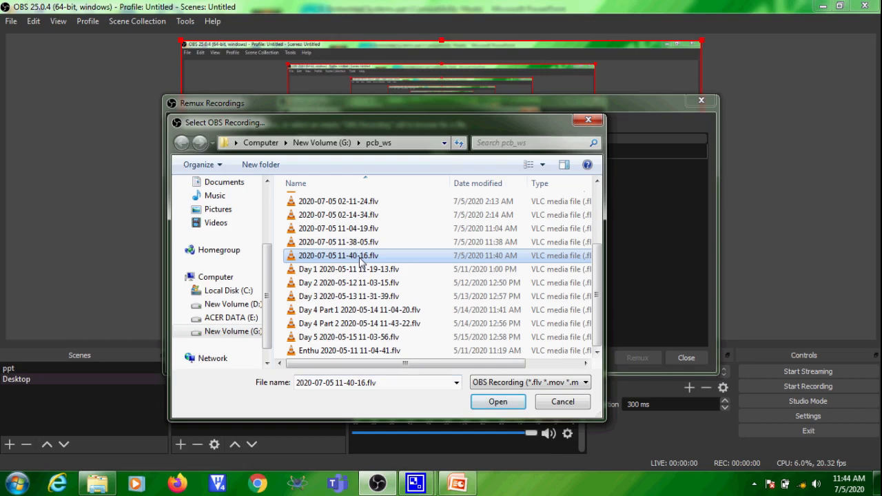
click(497, 404)
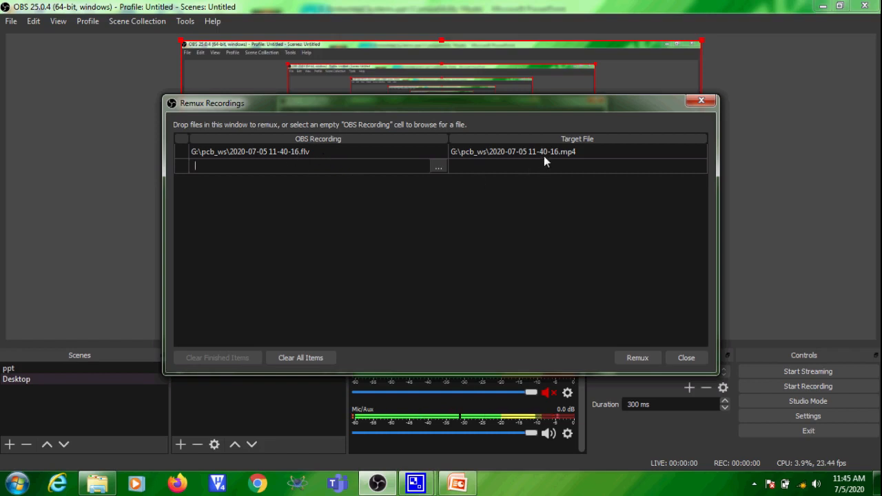
click(288, 166)
click(643, 358)
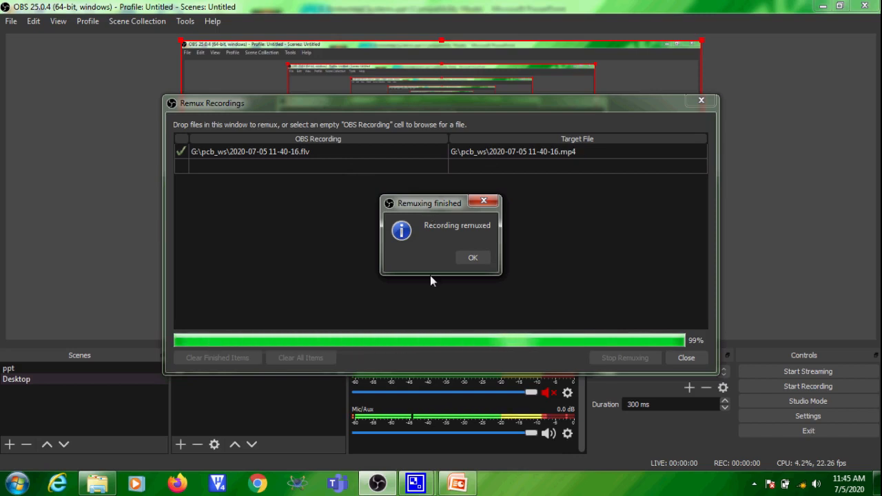
click(468, 265)
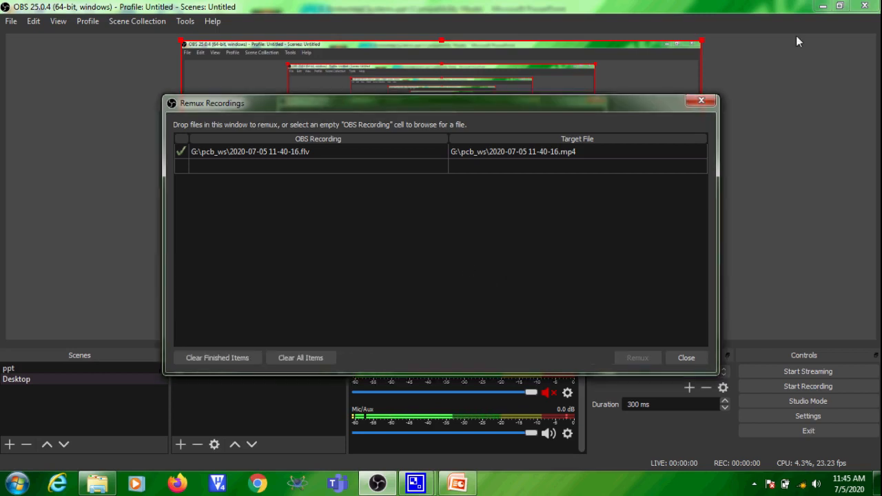
click(701, 100)
click(10, 22)
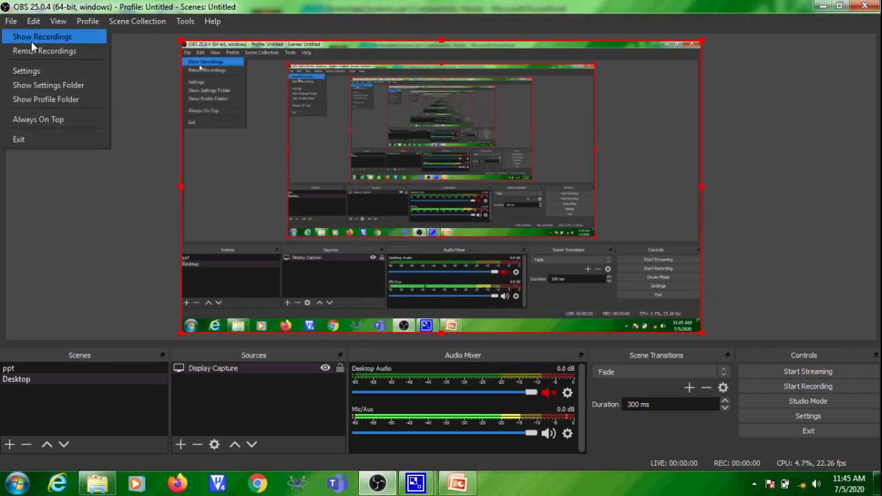
click(31, 41)
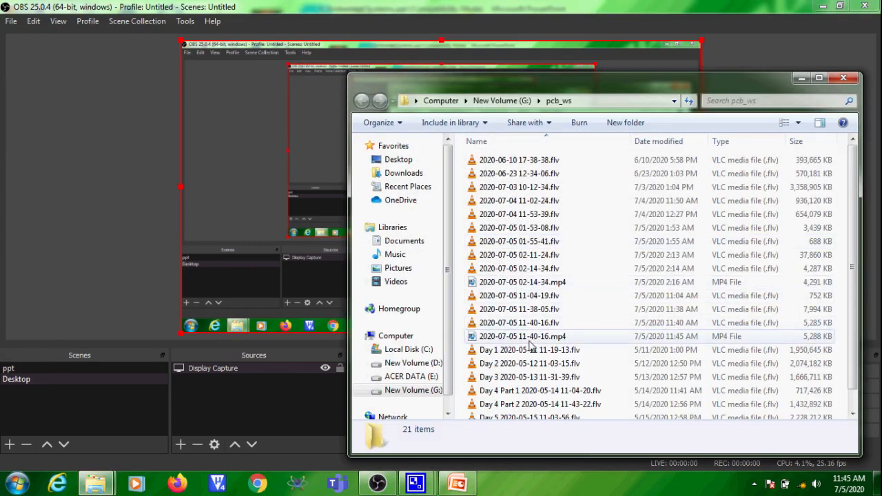
click(529, 340)
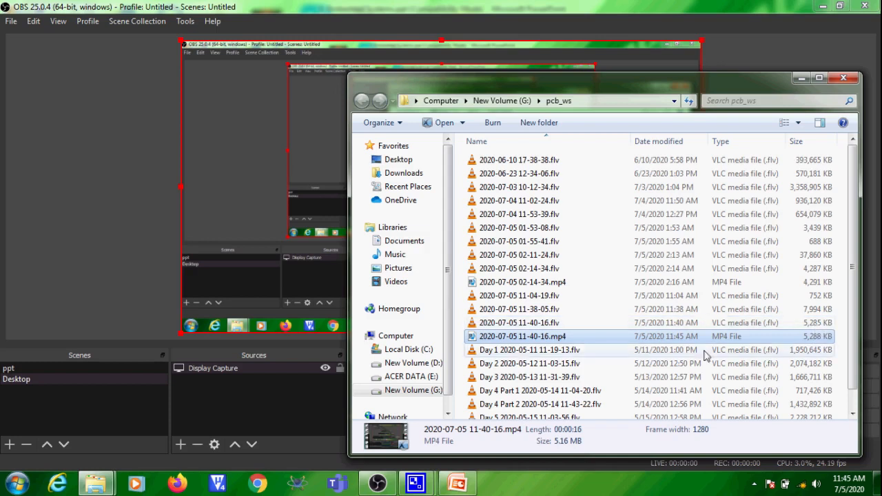
click(540, 325)
click(544, 335)
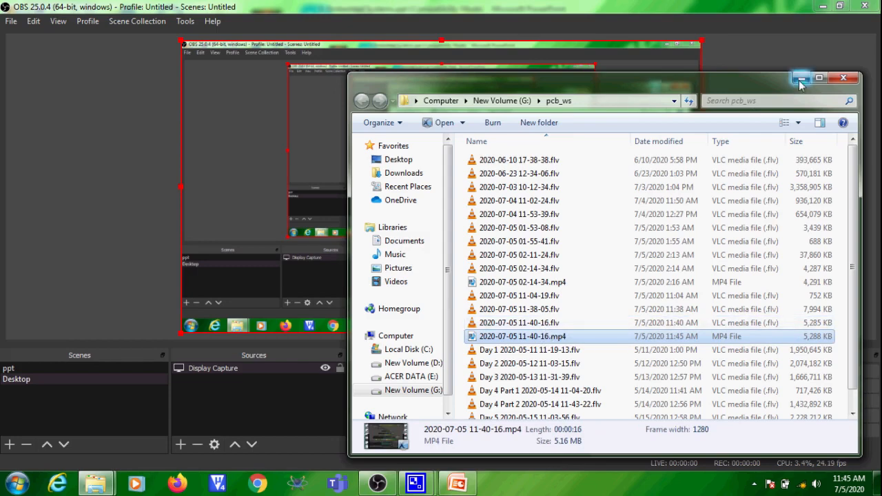
click(843, 77)
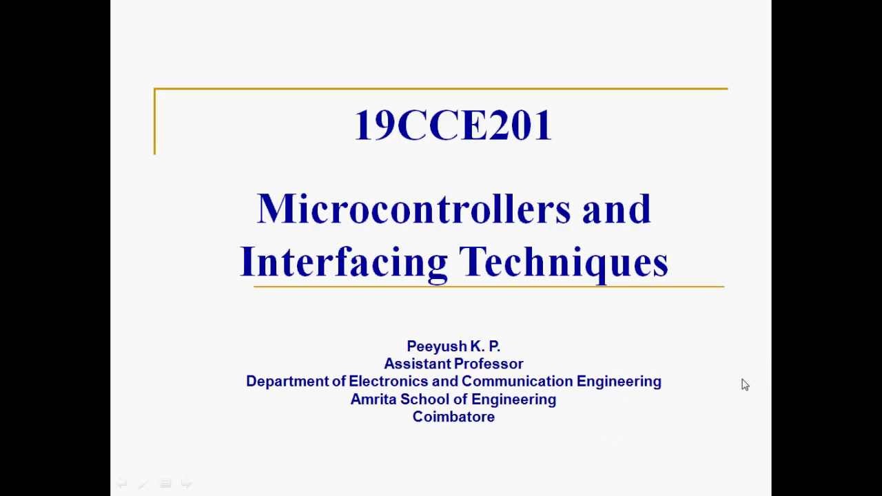
Step: End the PowerPoint slide show and switch to the Desktop scene in OBS
key(Escape)
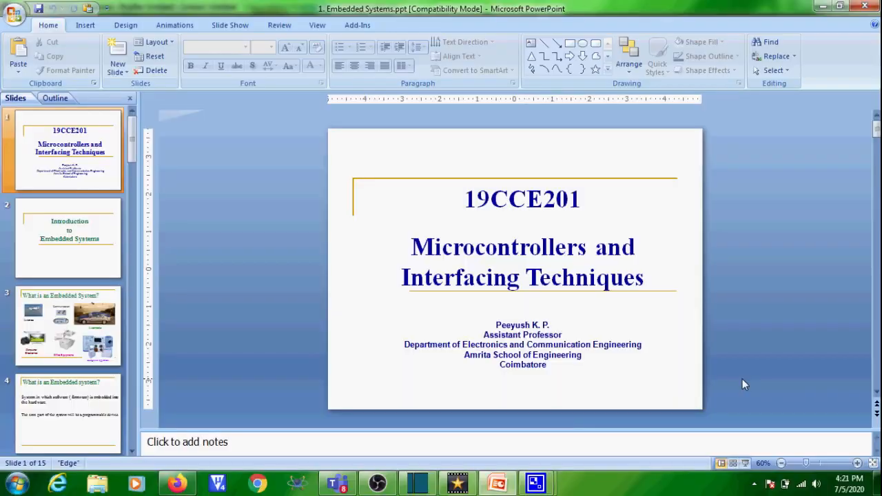
click(377, 482)
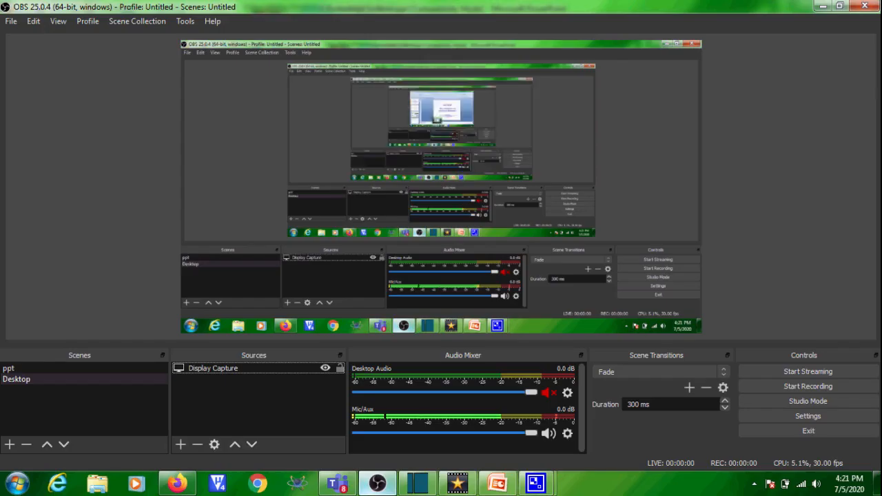
click(195, 370)
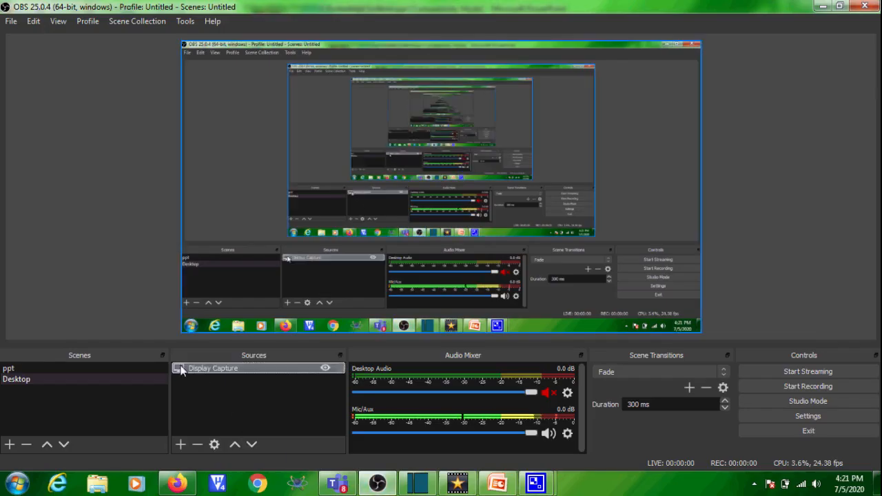
click(218, 388)
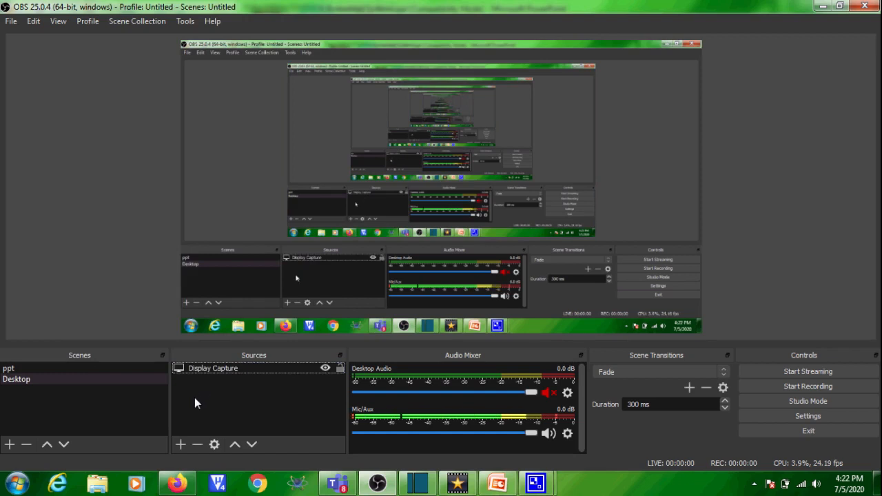
Step: Add a new Video Capture Device source to the Desktop scene using the HD WebCam
click(181, 443)
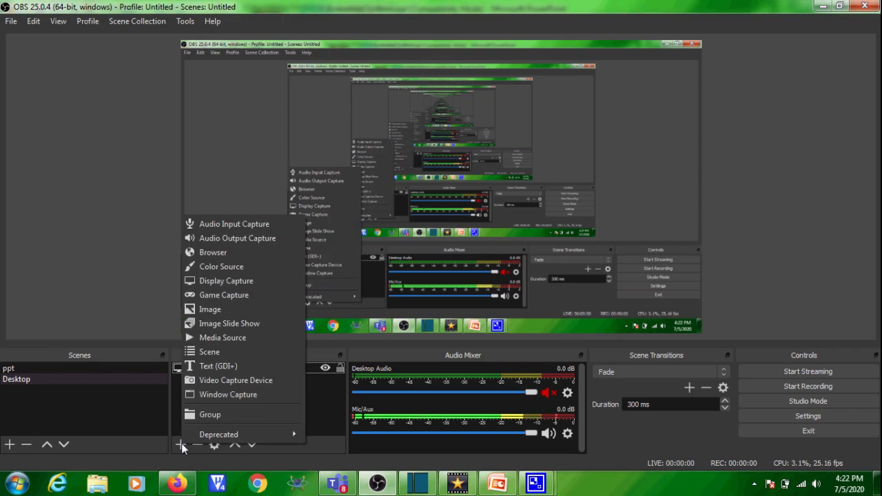
click(273, 385)
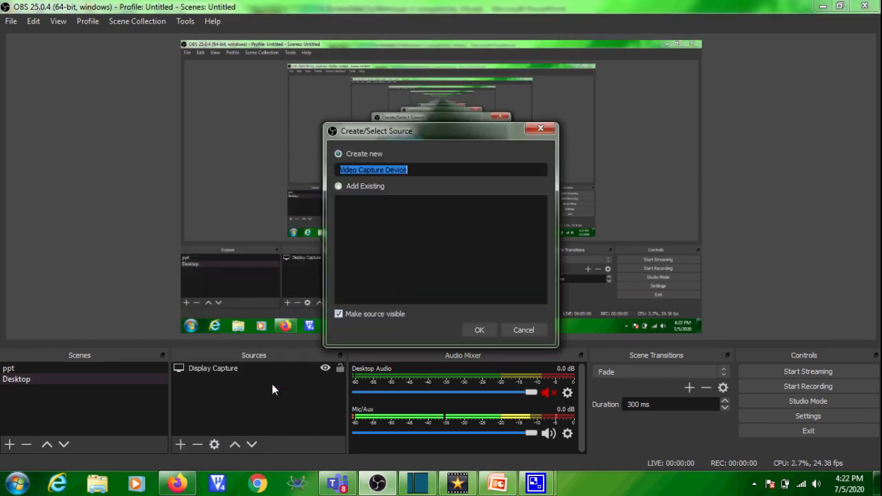
click(481, 333)
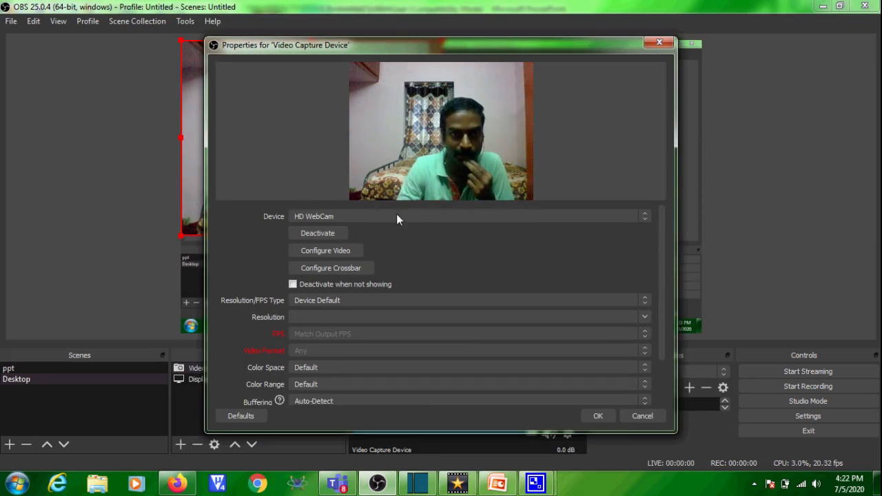
click(322, 220)
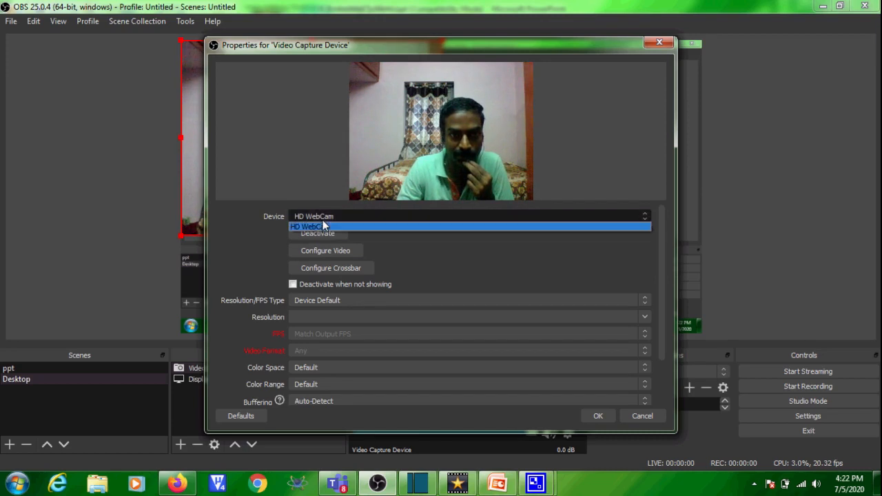
click(323, 222)
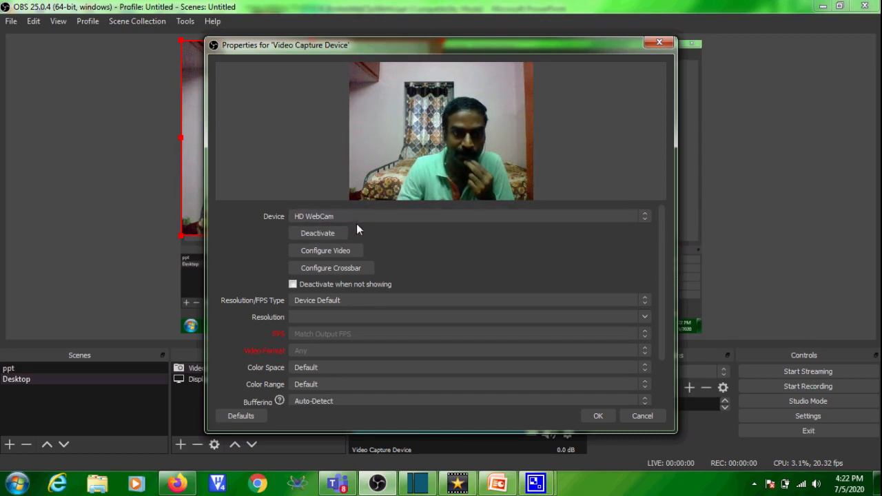
click(597, 416)
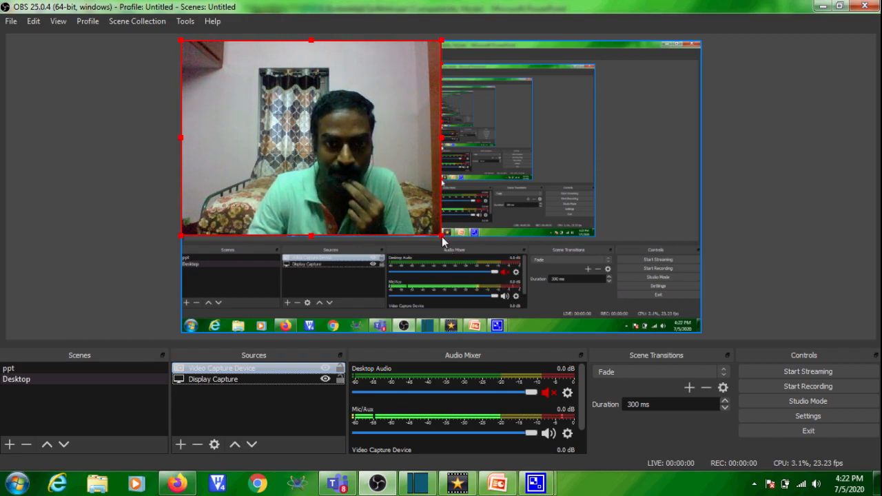
Step: Shrink the webcam image in the preview and place it just inside the lower-right corner of the captured display
drag(442, 239, 673, 305)
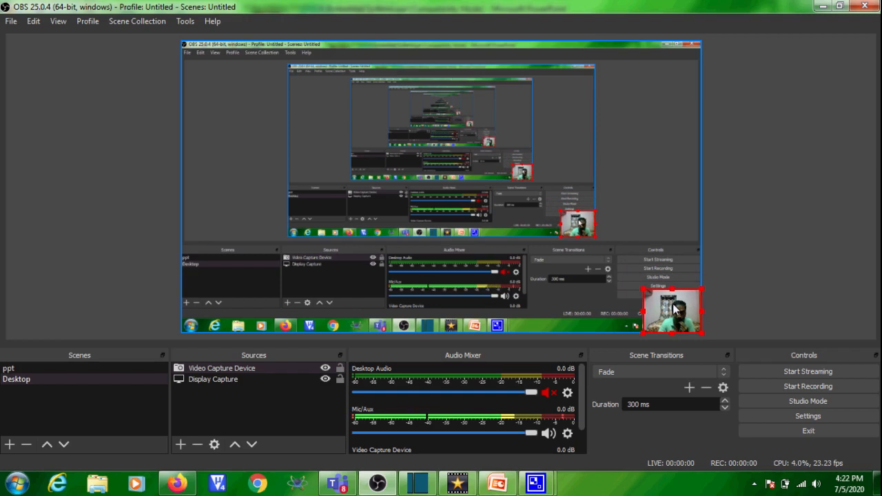
drag(673, 304, 667, 298)
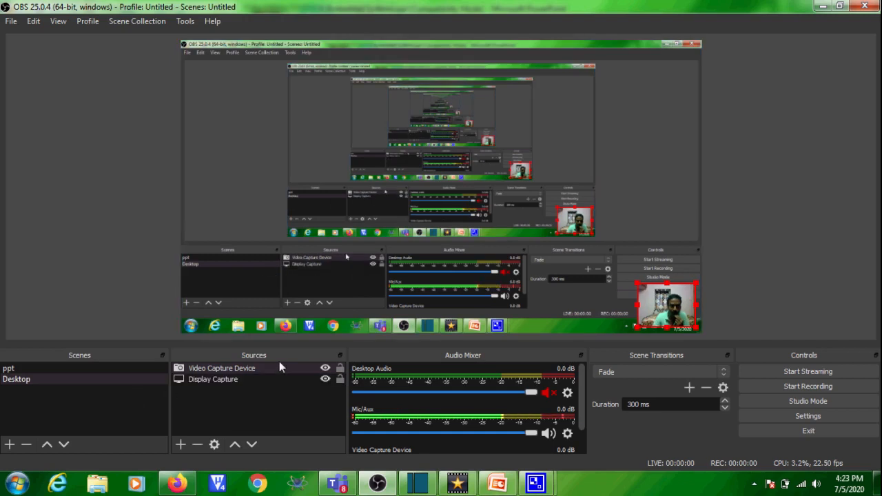
Step: Switch to PowerPoint and start the slide show of 1. Embedded Systems.ppt from its title slide
click(26, 381)
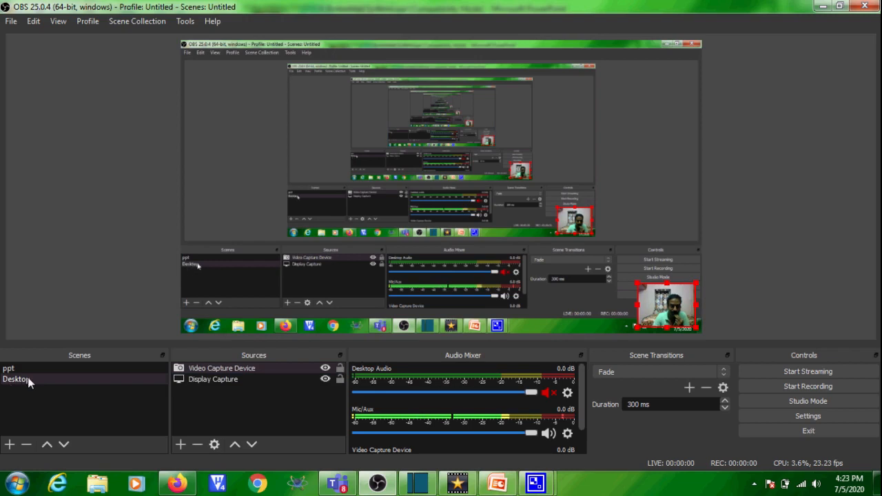
click(254, 380)
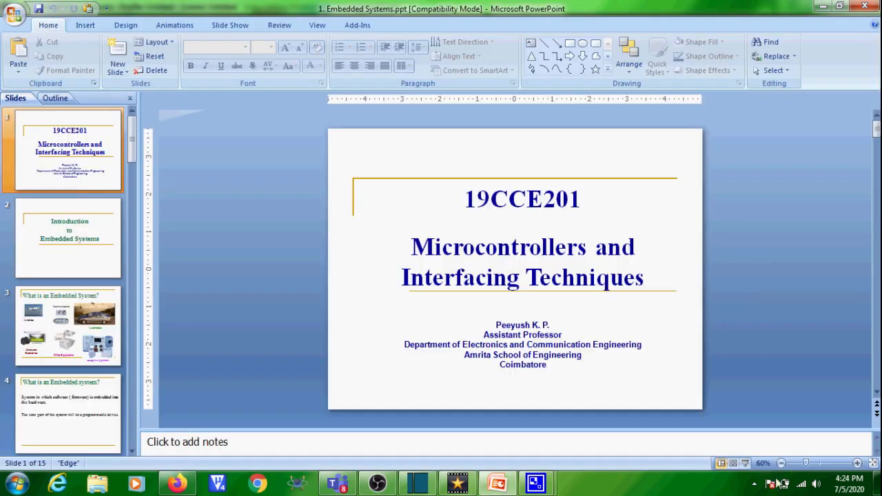
click(745, 463)
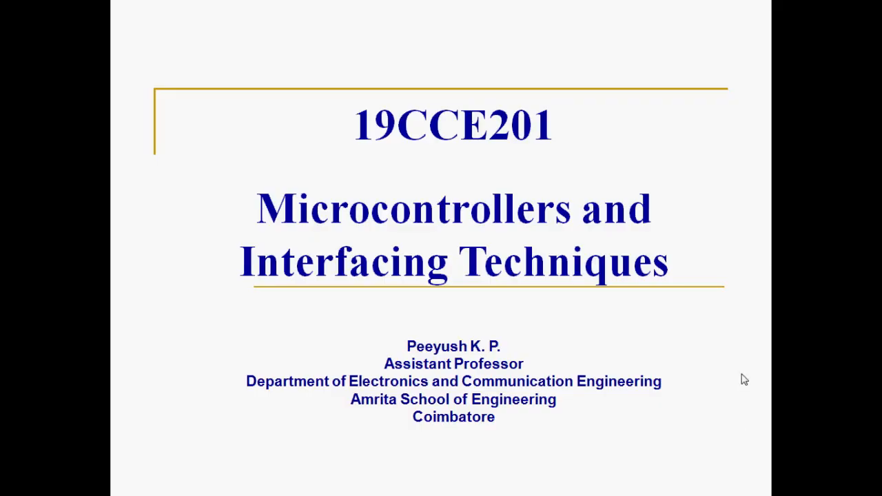